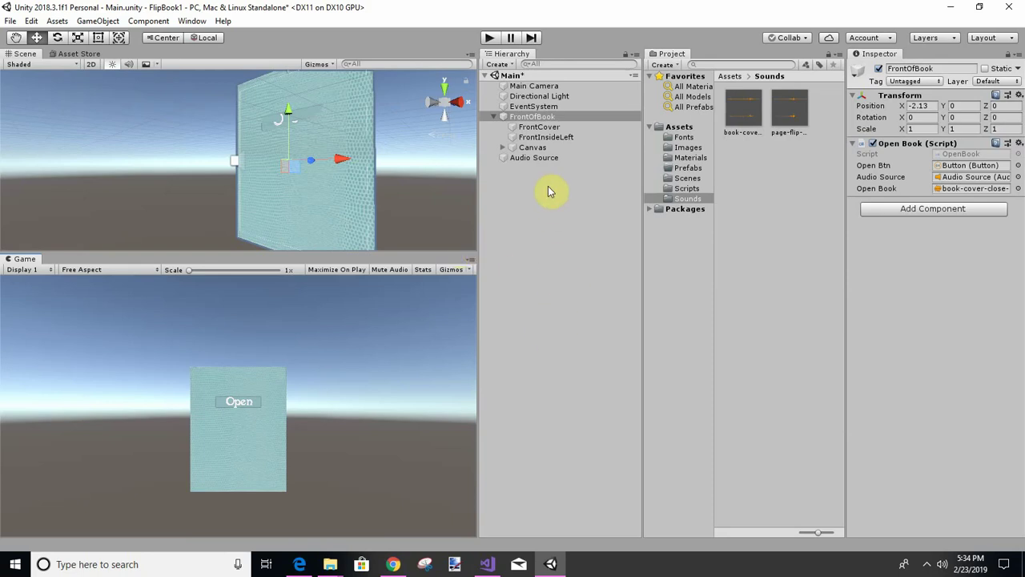
Step: Move Audio Source in the Hierarchy to sit between EventSystem and FrontOfBook
click(538, 159)
drag(538, 158, 529, 112)
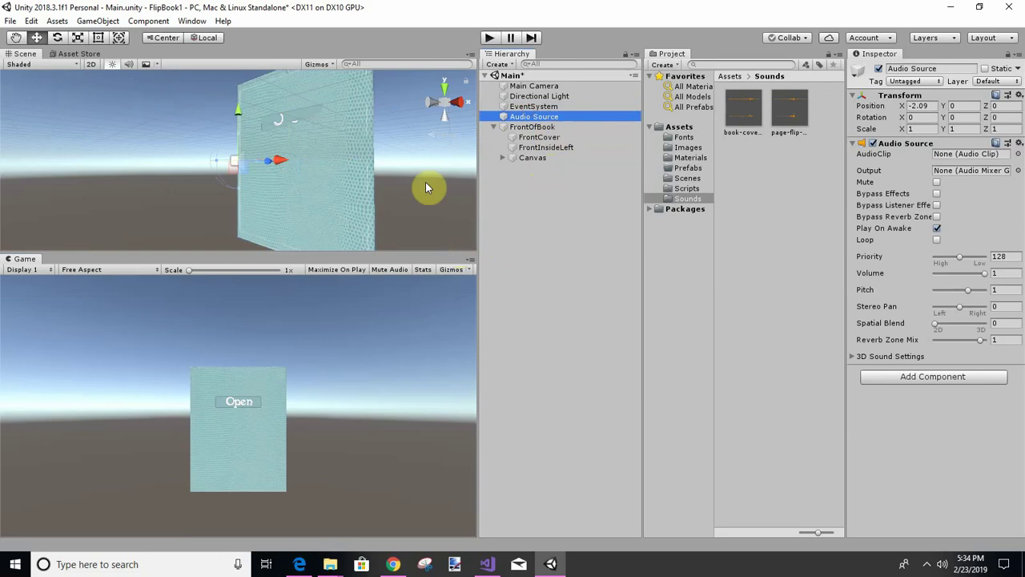
Step: Duplicate the FrontCover quad and rename the copy InsideBackCover
click(534, 137)
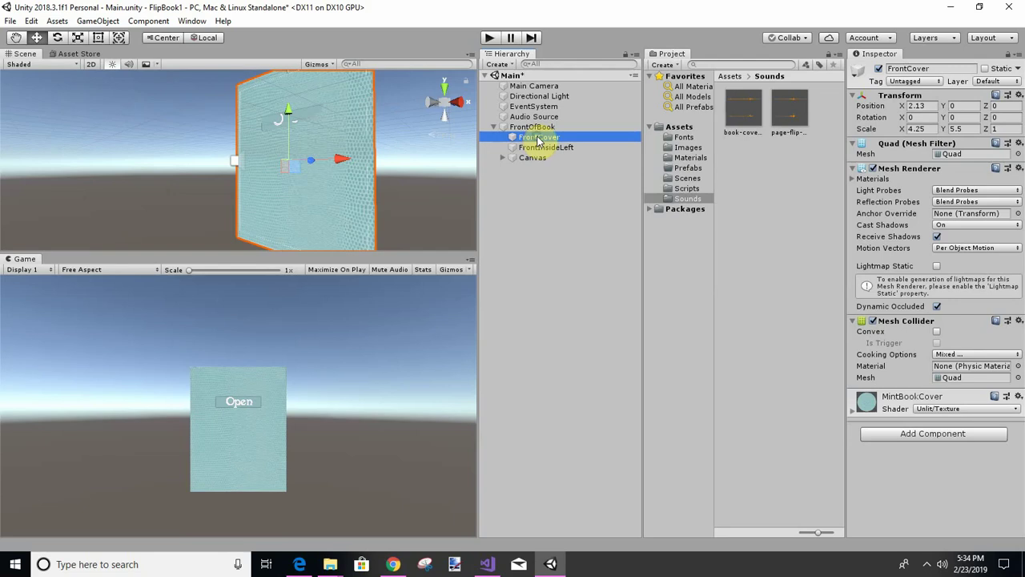
right_click(538, 141)
click(571, 193)
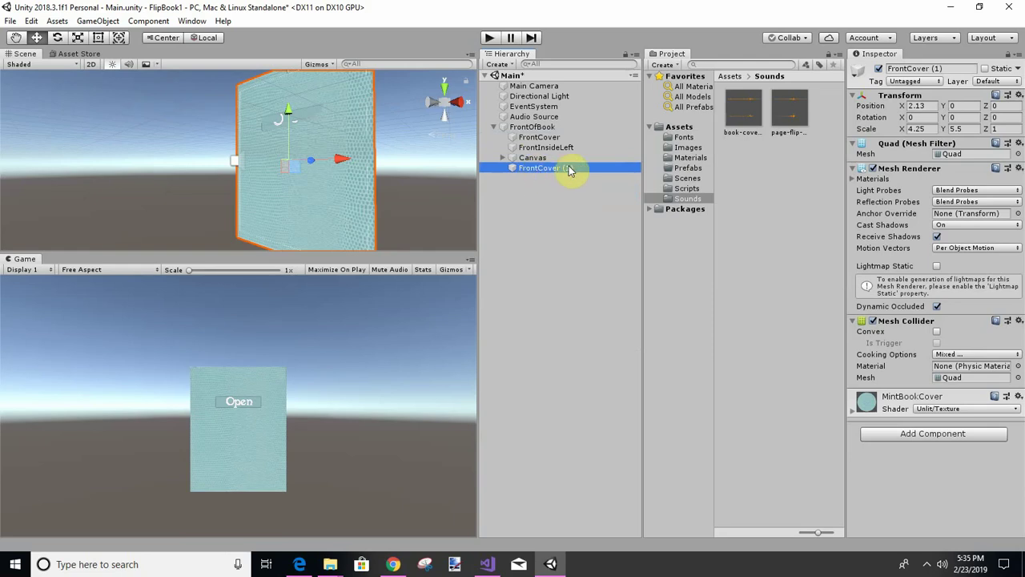
click(571, 169)
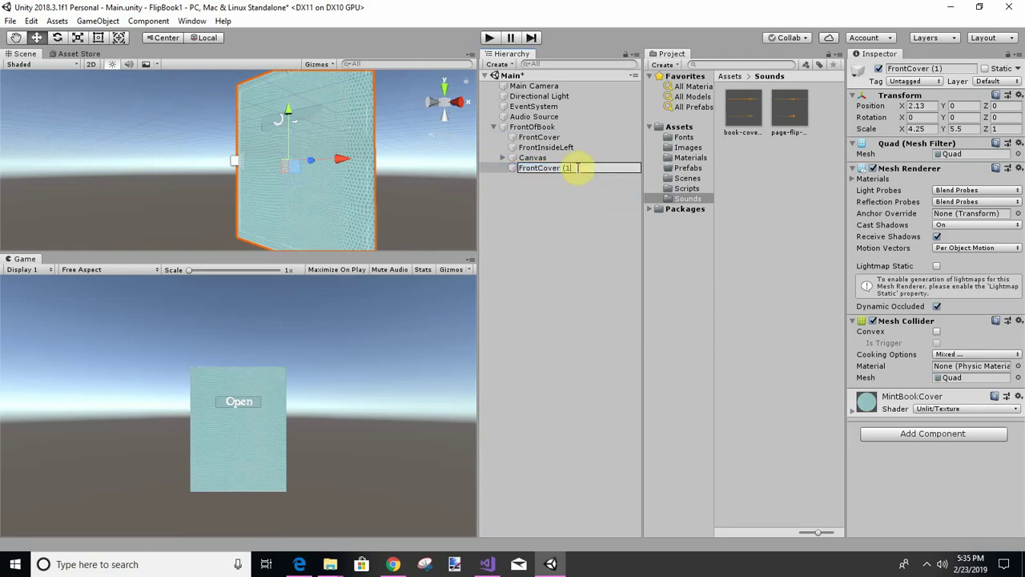
key(BackSpace)
key(BackSpace)
key(BackSpace)
key(BackSpace)
key(BackSpace)
key(BackSpace)
key(BackSpace)
key(BackSpace)
key(BackSpace)
text(InsideBackCo)
key(Return)
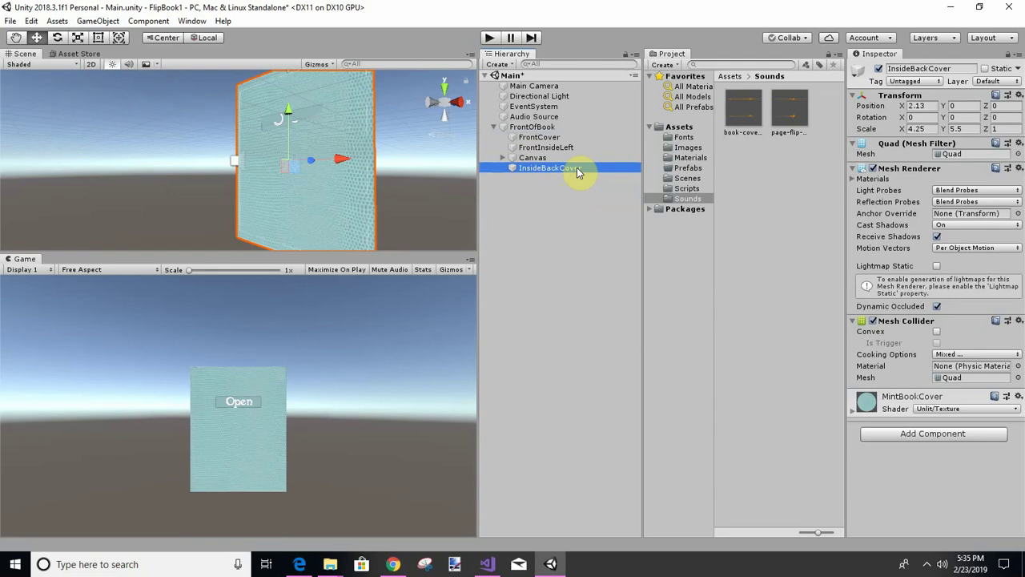
Step: Set InsideBackCover's Position Z to 0.0001, orbiting the Scene view to check the cover layers
click(1006, 107)
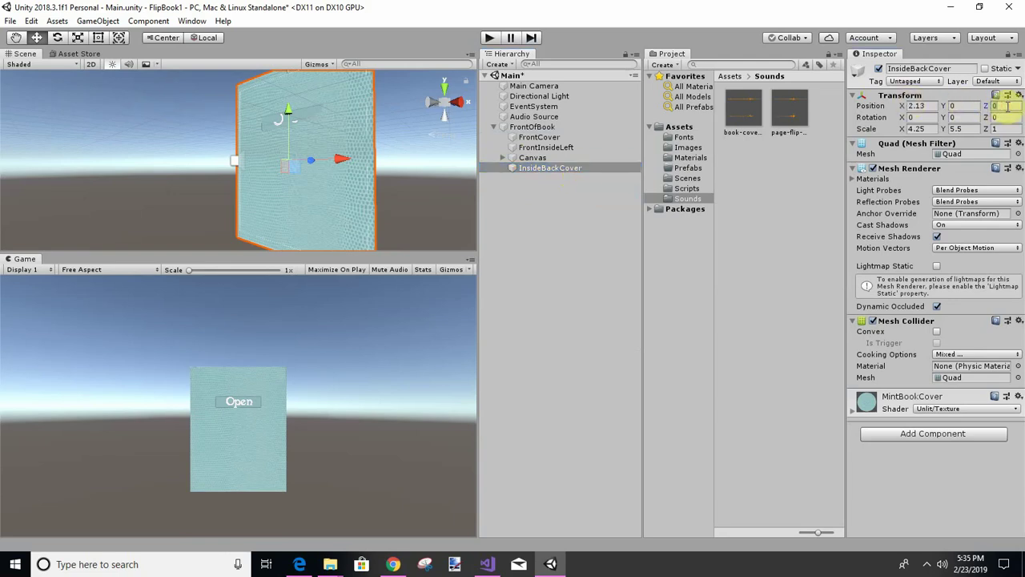
text(.0001)
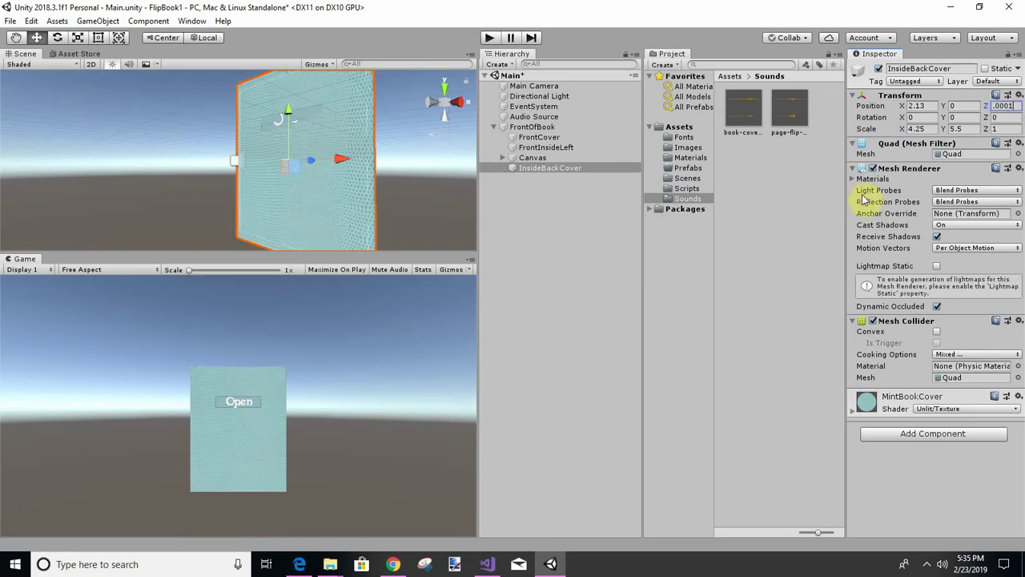
click(821, 267)
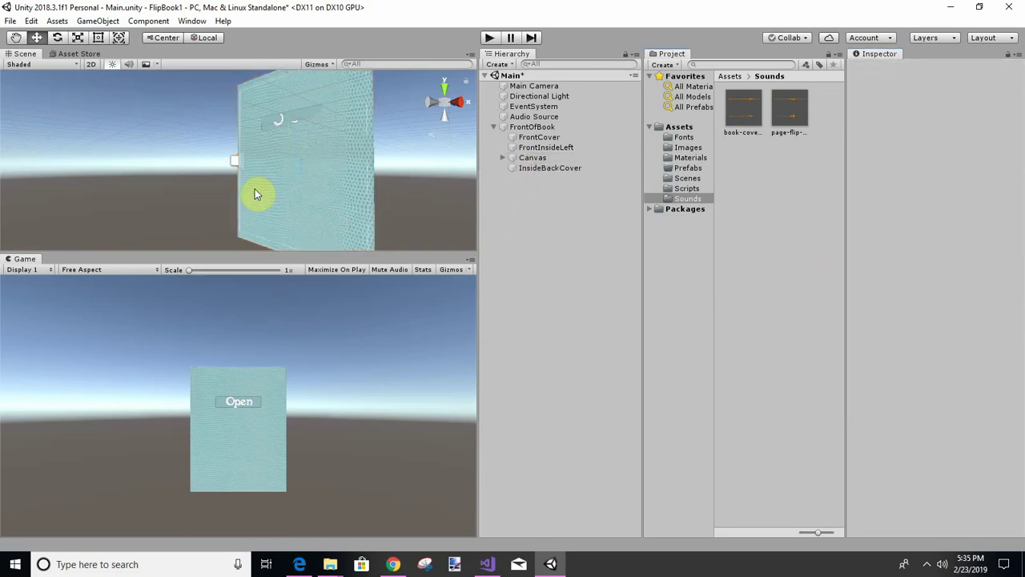
alt+drag(396, 171, 231, 176)
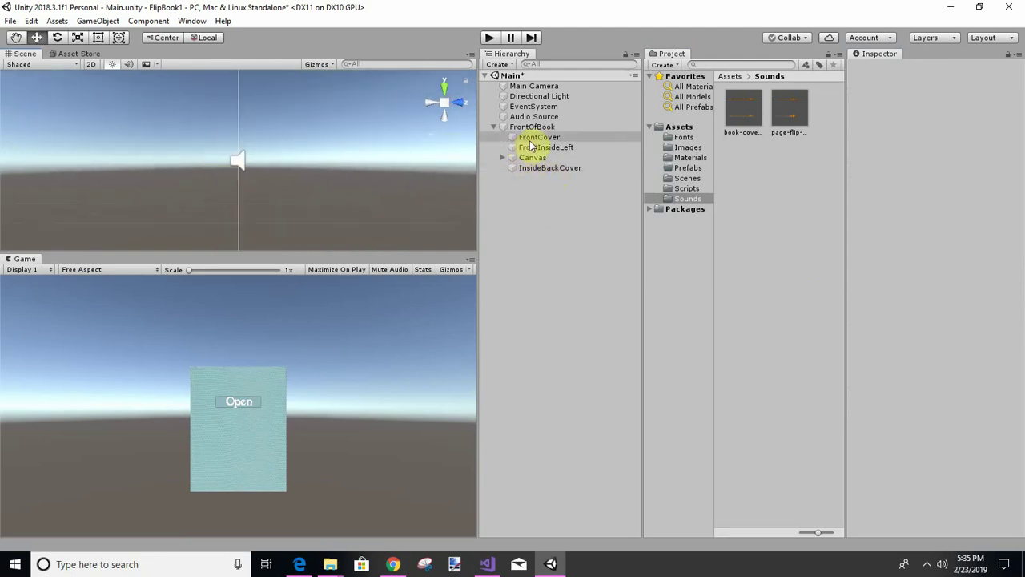
click(528, 170)
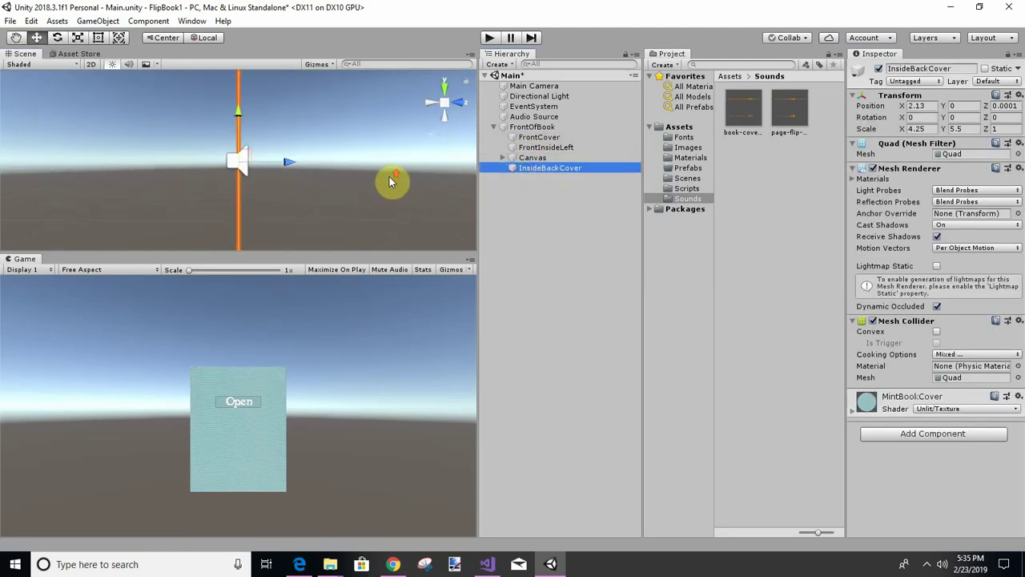
alt+drag(389, 177, 432, 171)
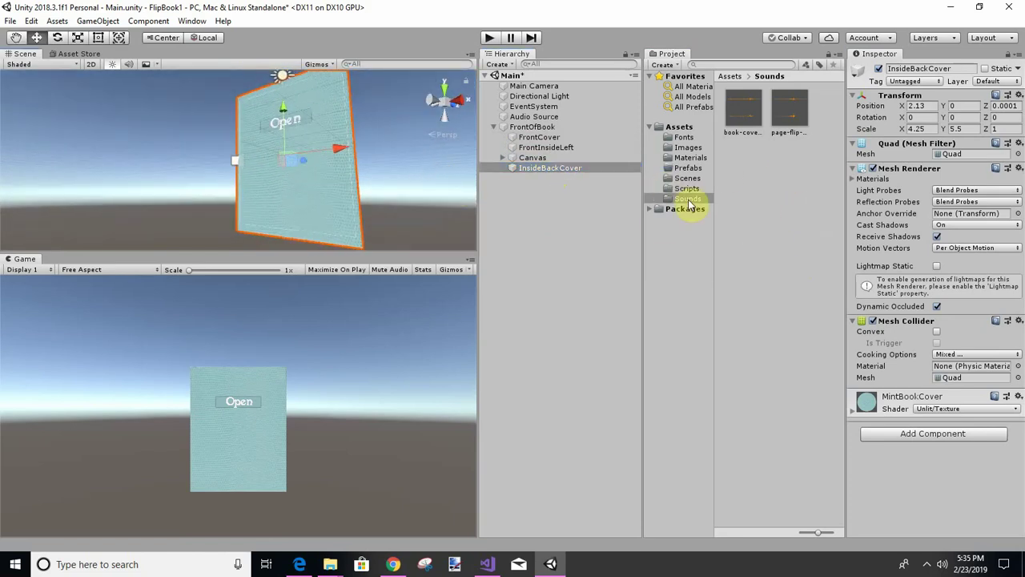
Step: Drag the MintRightBook material from Assets > Materials onto InsideBackCover
click(686, 157)
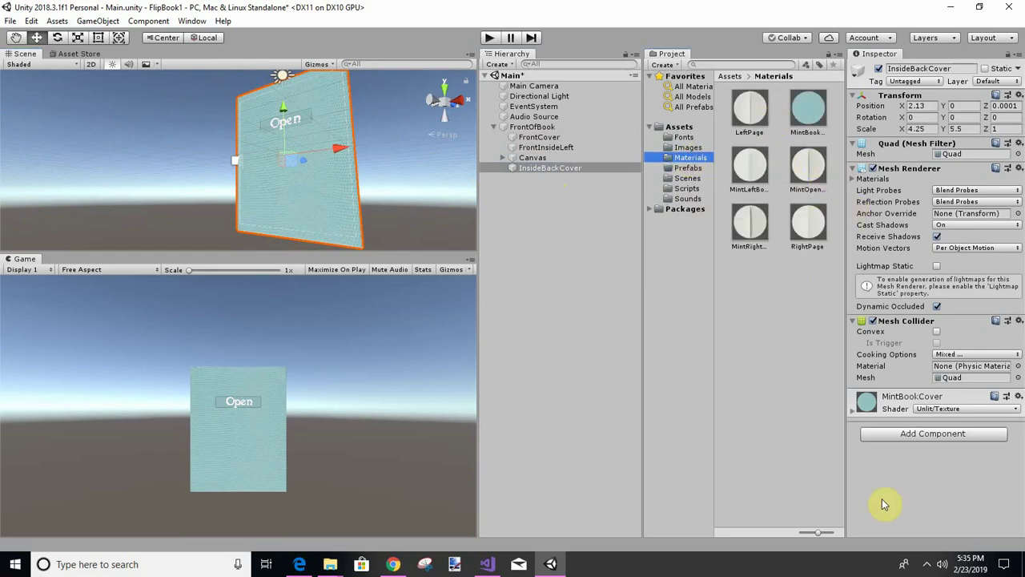
drag(817, 533, 851, 534)
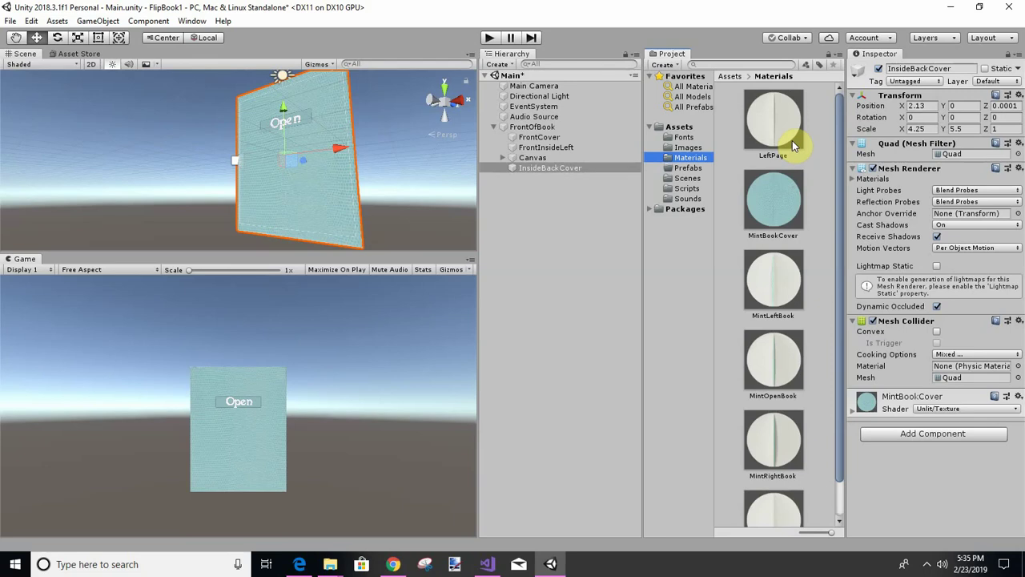
scroll(801, 168, down, 2)
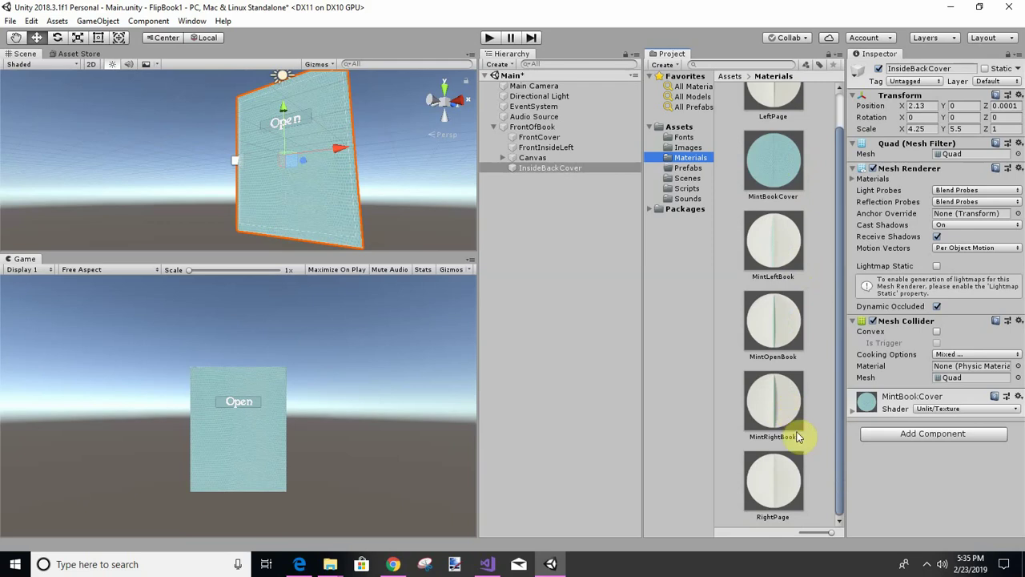
drag(778, 400, 549, 168)
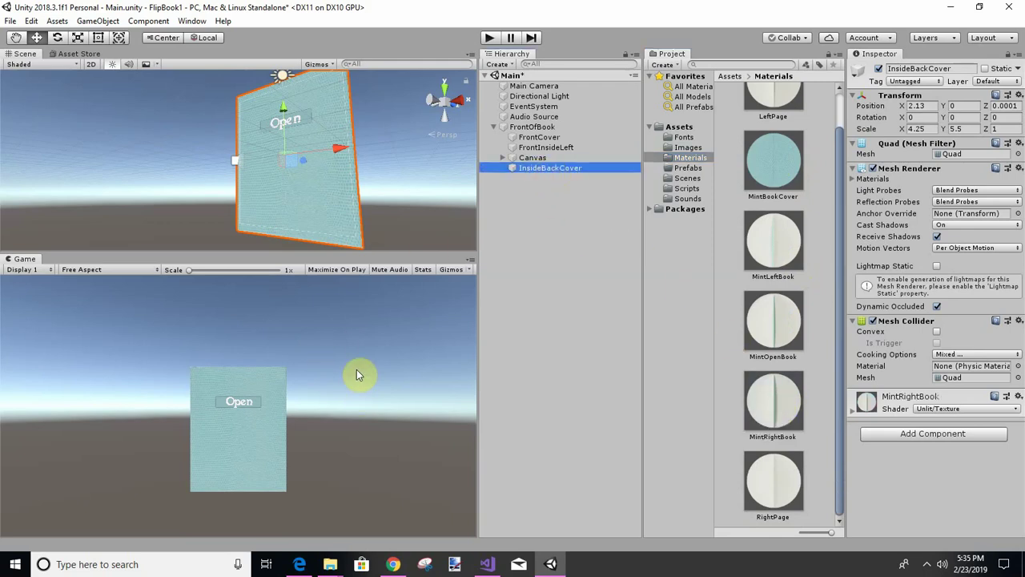
click(536, 128)
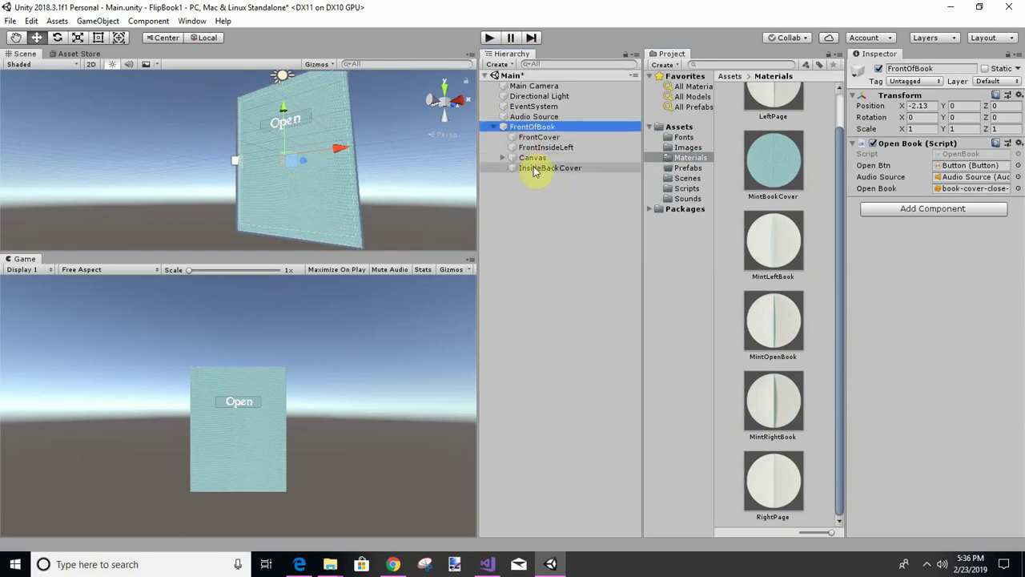
Step: Unparent InsideBackCover from FrontOfBook, run the scene and click the in-game Open button
drag(531, 169, 521, 206)
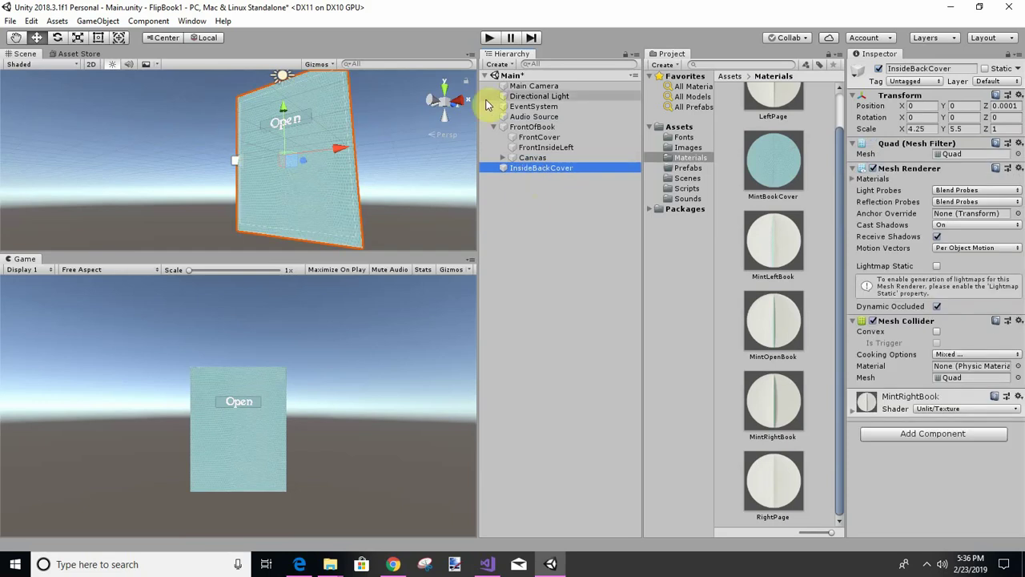
click(490, 38)
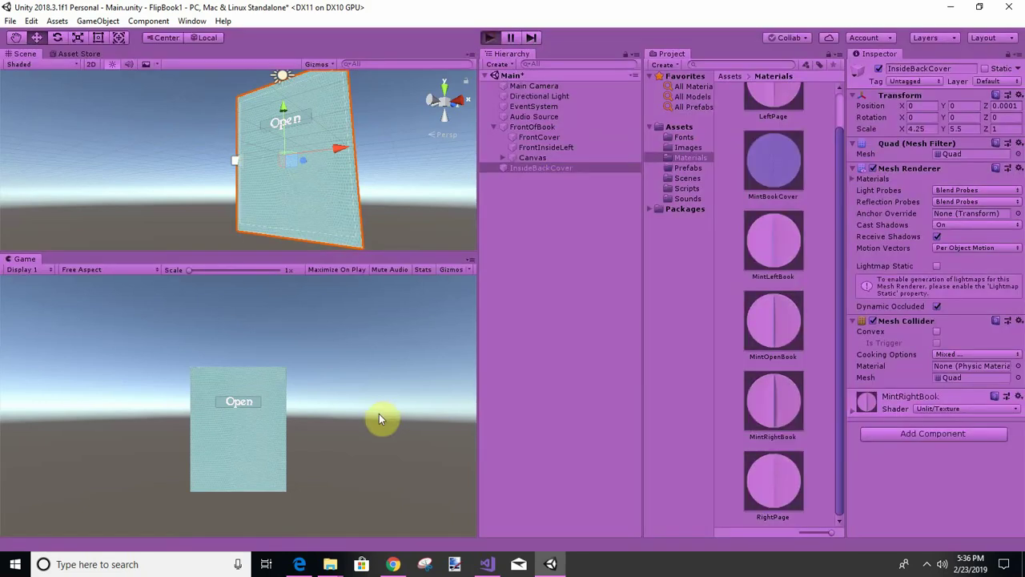
click(232, 401)
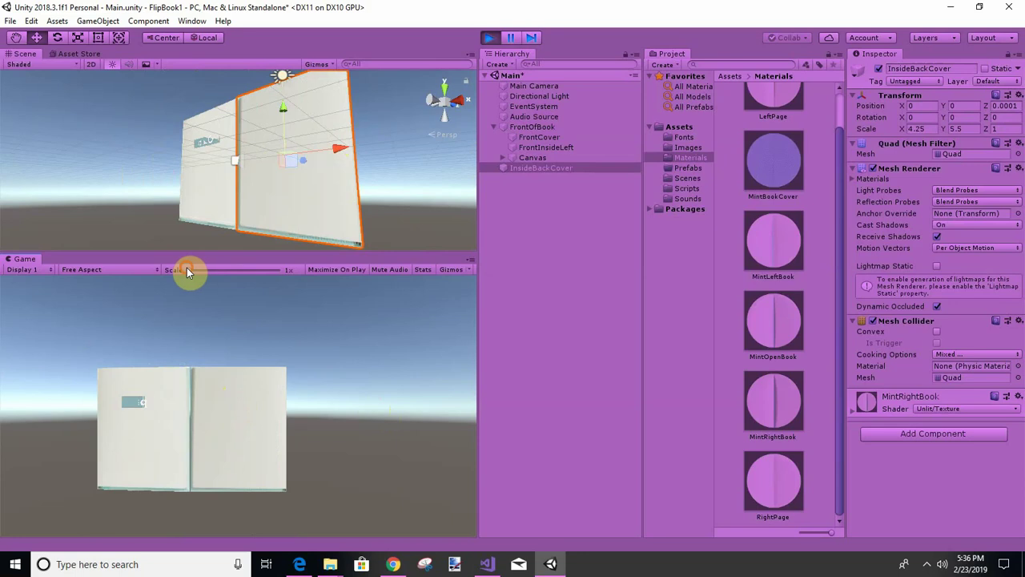
Step: Zoom the Game view in to inspect the opened book's pages
drag(189, 269, 250, 198)
click(245, 237)
click(297, 101)
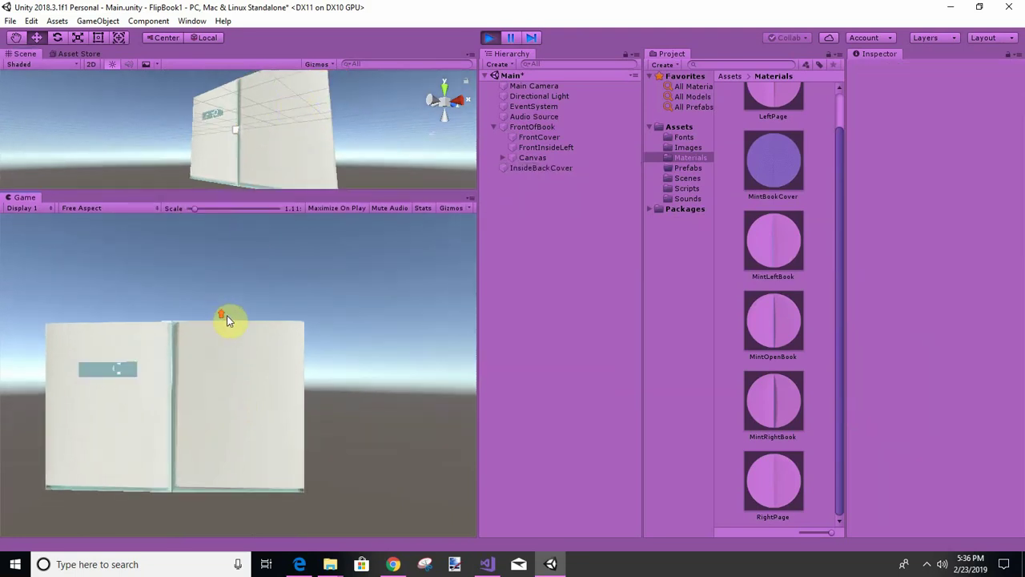
mouse_move(191, 207)
mouse_down()
mouse_move(236, 212)
mouse_move(172, 224)
mouse_up()
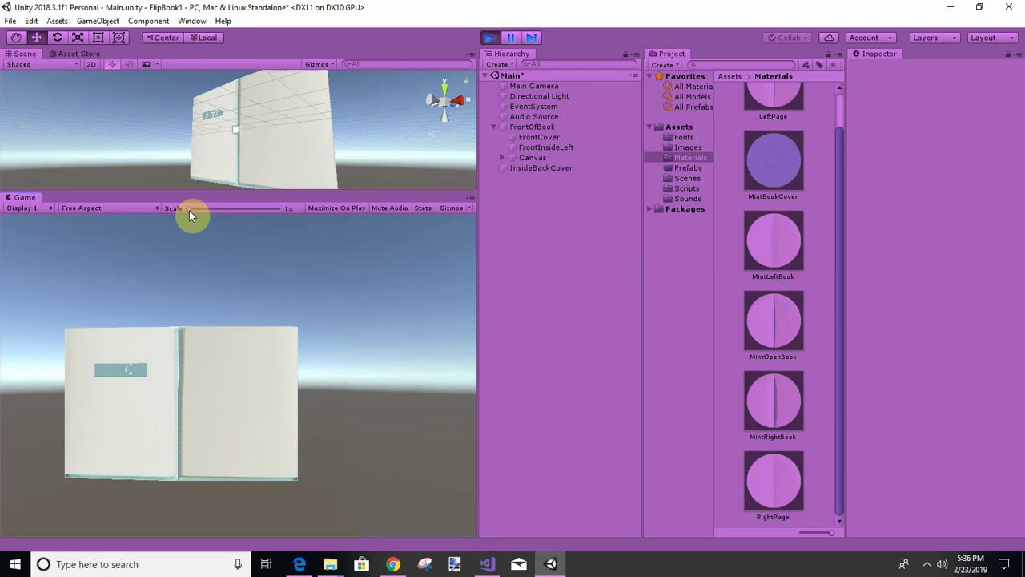
mouse_move(189, 209)
mouse_down()
mouse_move(256, 211)
mouse_move(200, 217)
mouse_up()
click(486, 38)
Step: Exit play mode and swap materials: MintLeftBook on InsideBackCover, MintRightBook on FrontInsideLeft
click(490, 38)
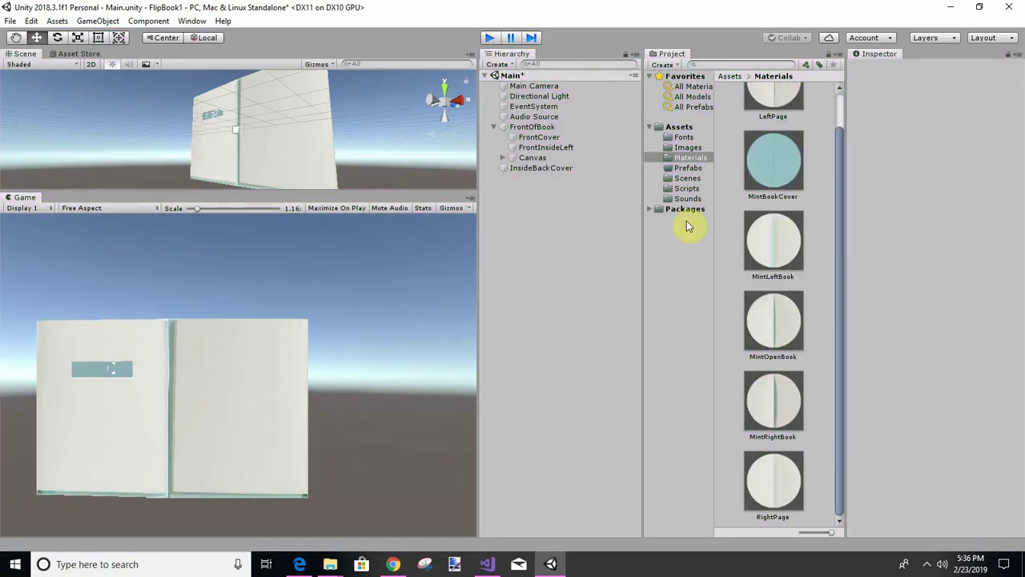
click(521, 168)
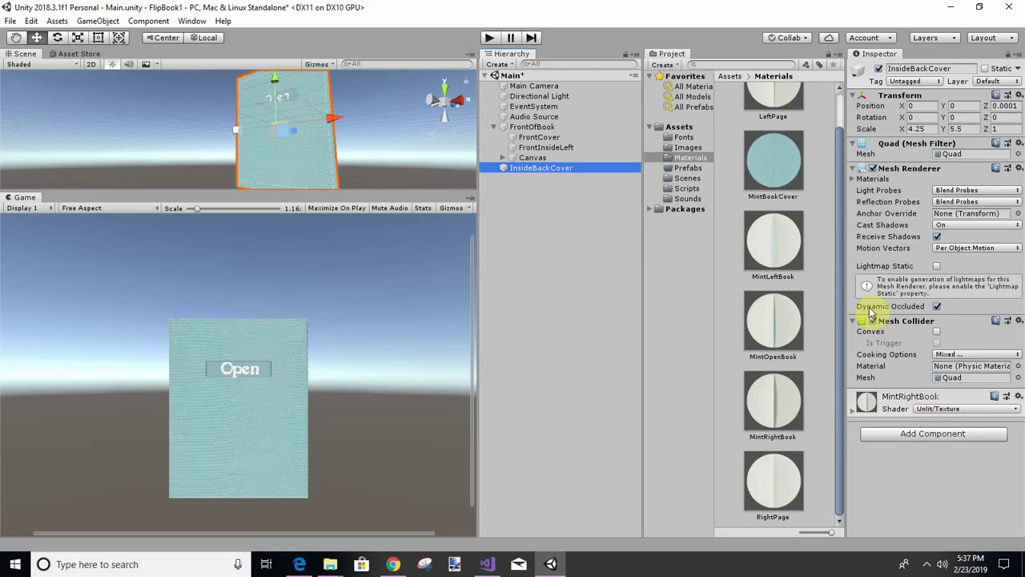
drag(838, 160, 841, 135)
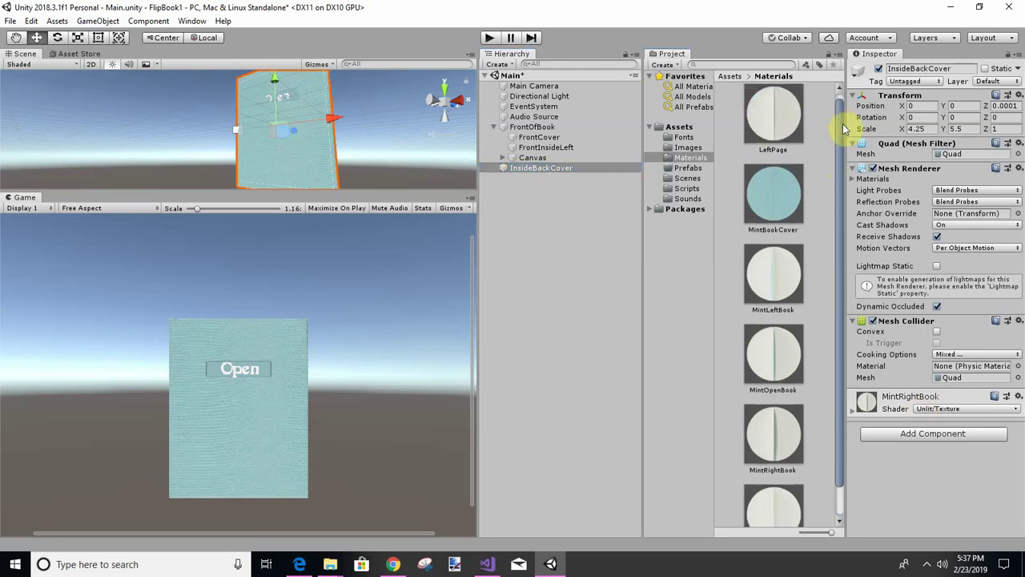
scroll(841, 135, down, 1)
click(775, 234)
drag(775, 234, 536, 170)
click(531, 151)
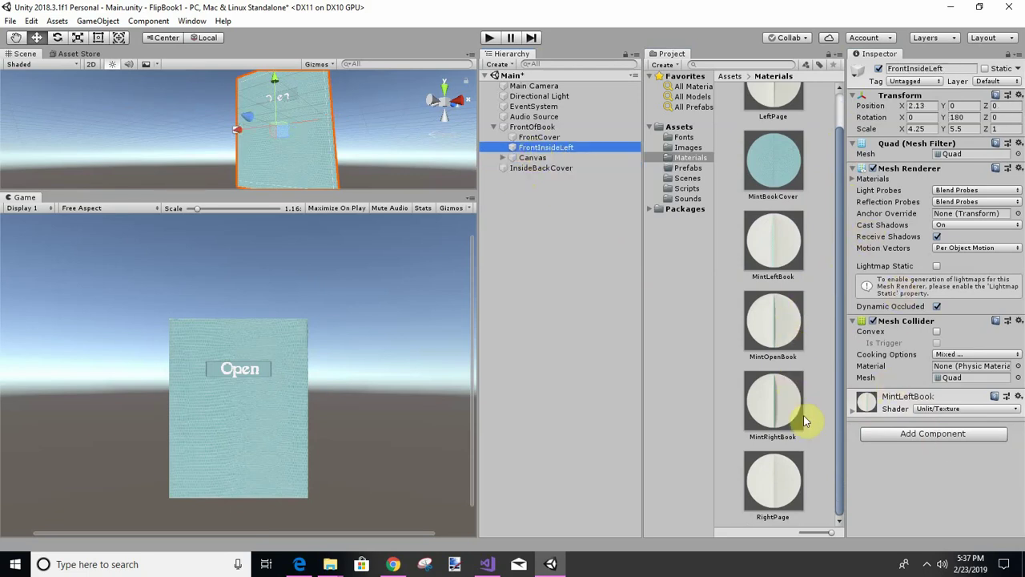
drag(773, 413, 524, 151)
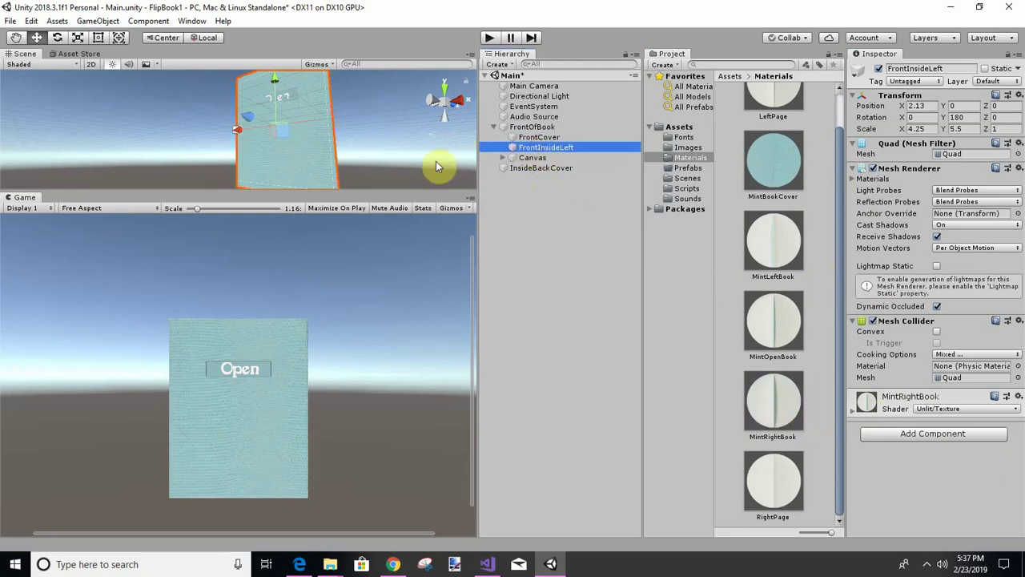
Step: Play the scene, click Open to swing the cover, enlarge the view, and select FrontOfBook
click(489, 37)
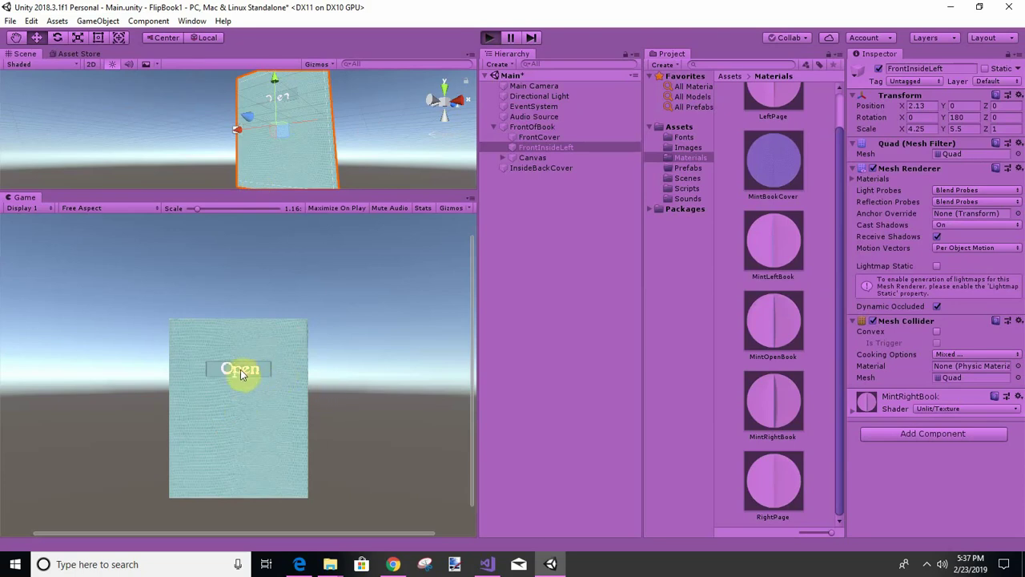
click(228, 368)
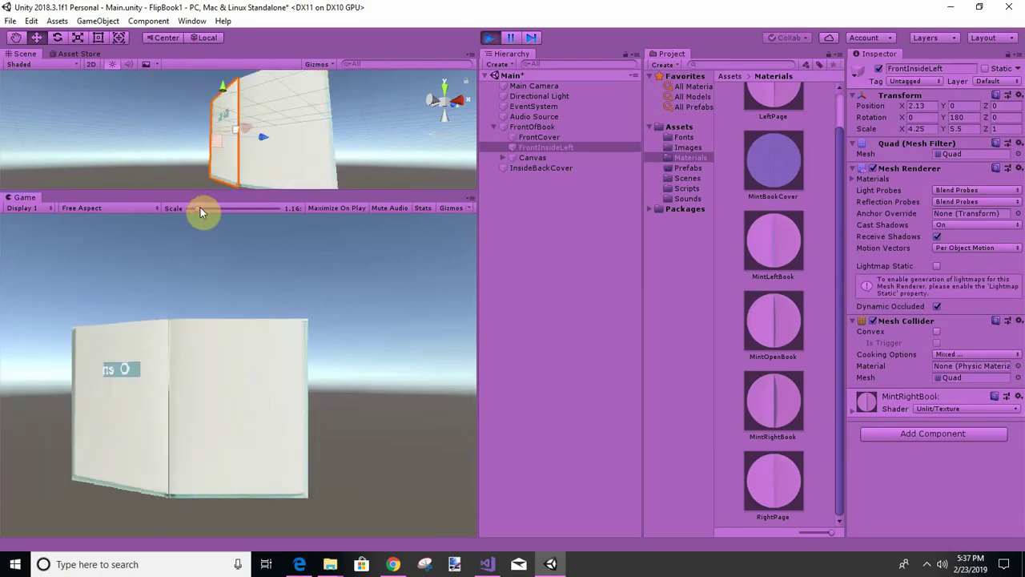
drag(199, 208, 244, 210)
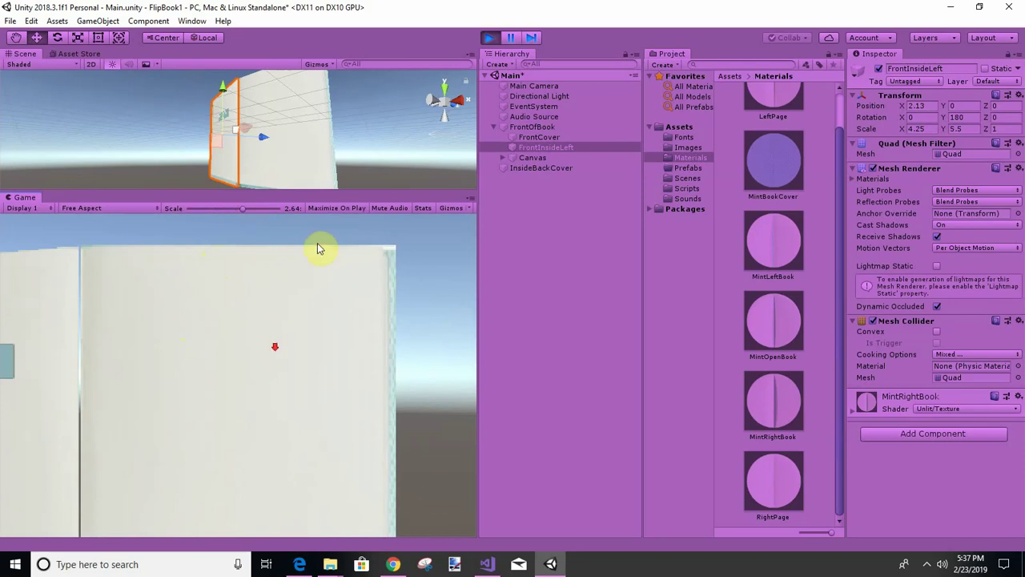
drag(528, 139, 532, 132)
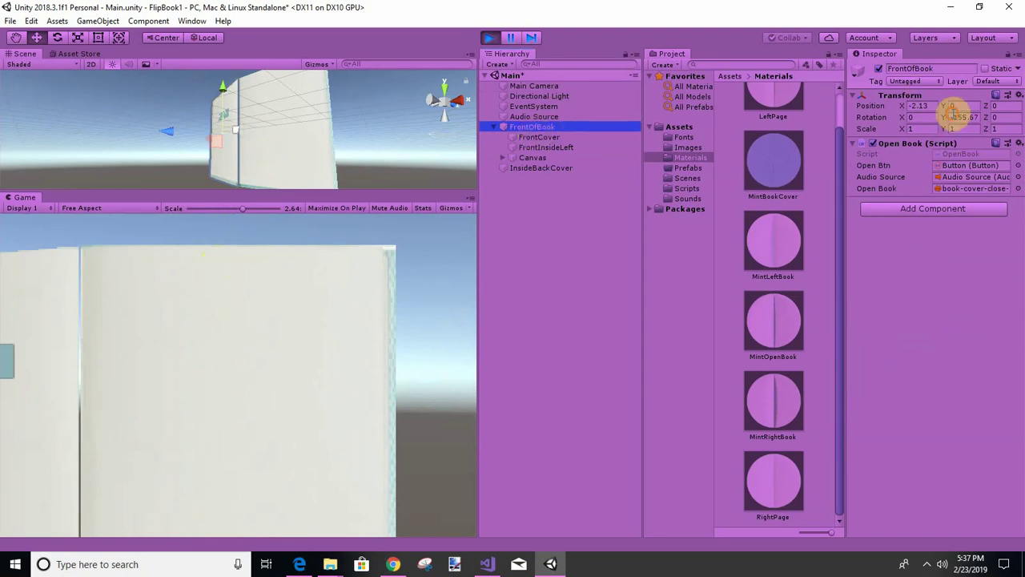
Step: Set FrontOfBook's Rotation Y to -180 and orbit the Scene view to see the flat book
click(957, 117)
text(-180)
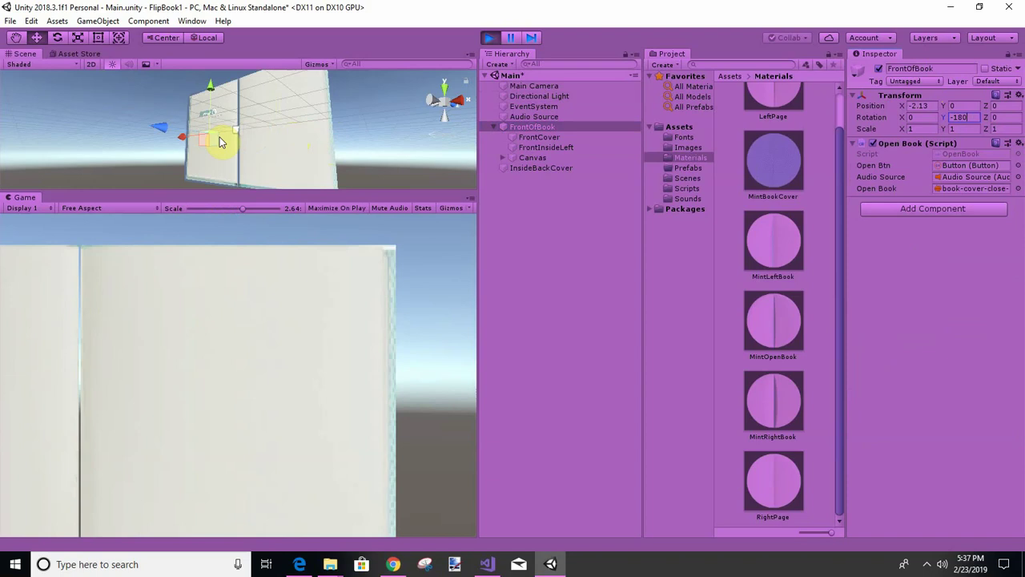
alt+drag(240, 119, 211, 128)
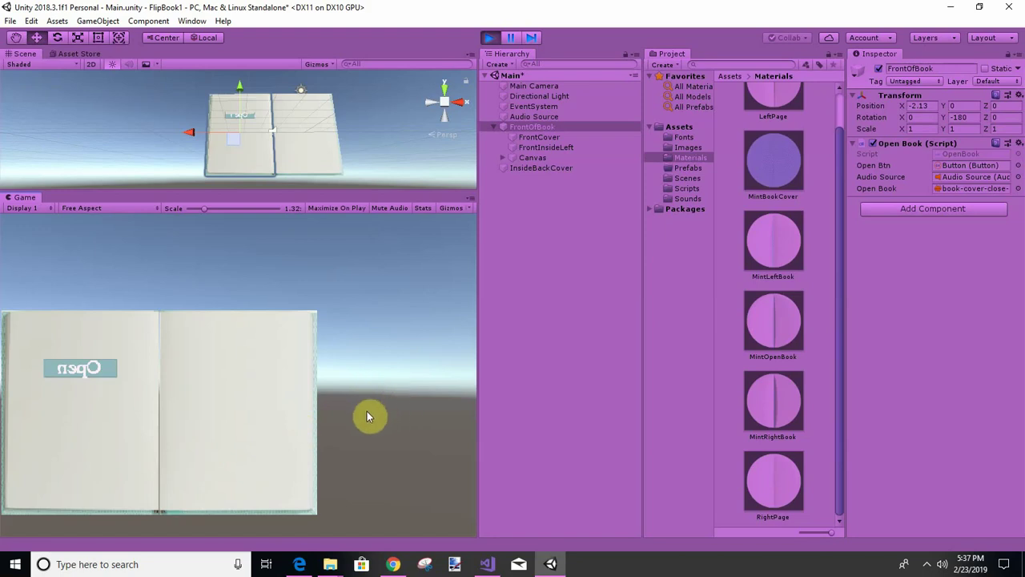
Step: Orbit and zoom around the opened book, then click the mirrored Open label on the page
key(super)
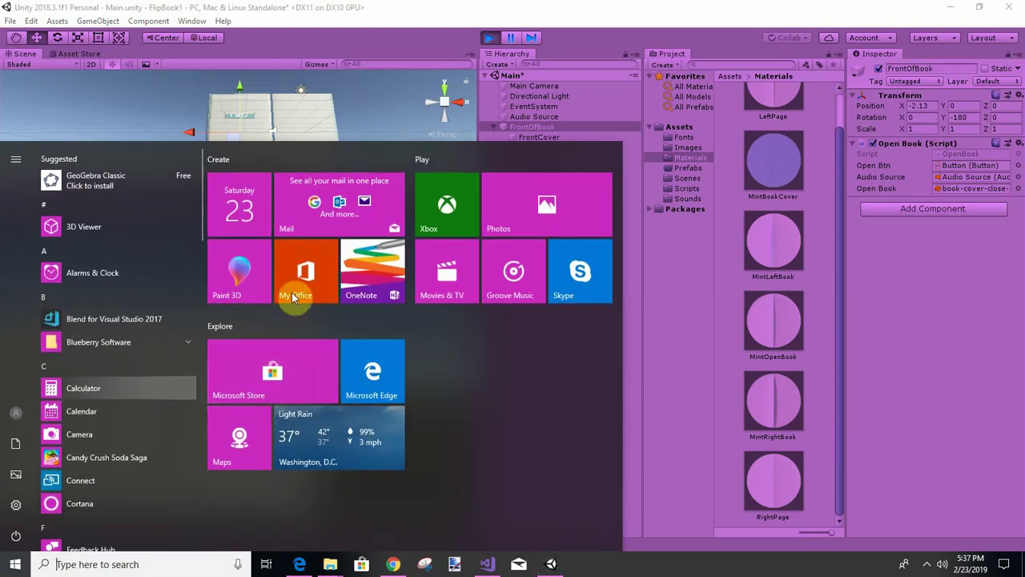
click(373, 155)
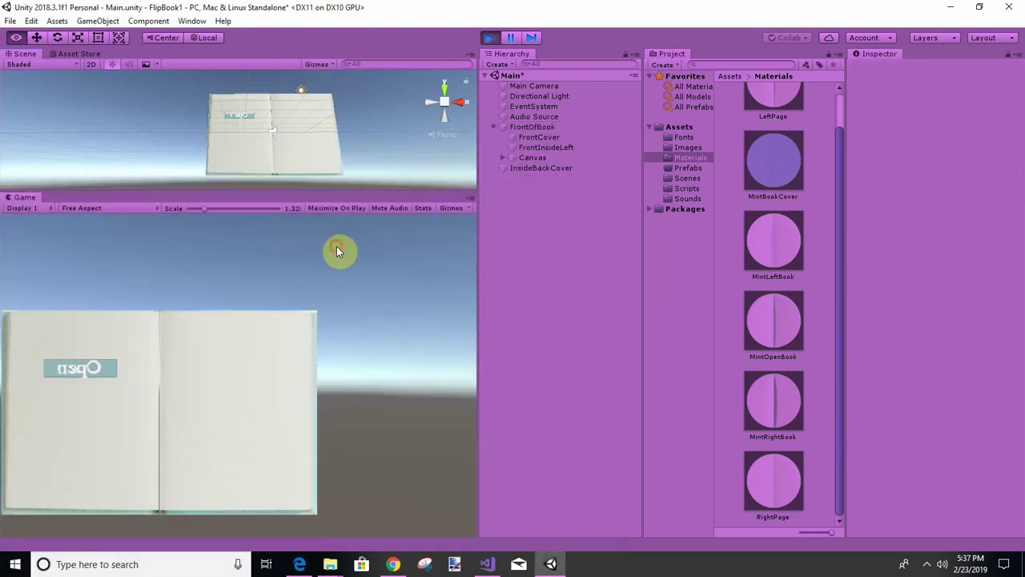
mouse_move(347, 142)
alt+mouse_down()
mouse_move(464, 108)
mouse_move(456, 119)
mouse_move(245, 121)
mouse_move(305, 126)
mouse_move(313, 110)
mouse_move(312, 133)
mouse_move(324, 117)
mouse_move(240, 155)
mouse_move(126, 160)
mouse_move(970, 160)
mouse_move(856, 140)
mouse_move(126, 152)
mouse_move(284, 158)
mouse_move(345, 148)
mouse_move(351, 128)
alt+mouse_up()
scroll(275, 165, up, 4)
click(90, 369)
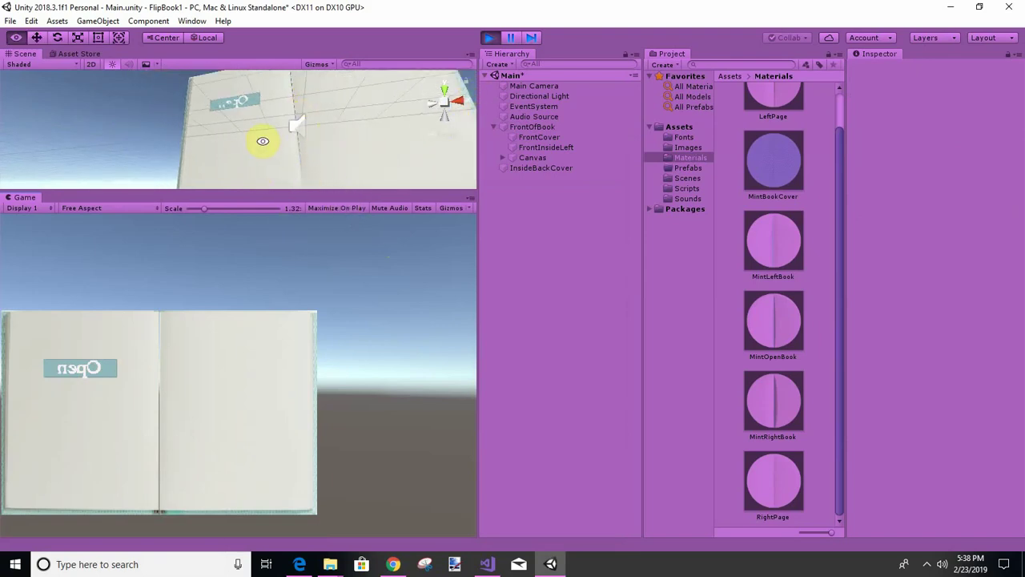
Step: Exit play mode and set the Canvas's Rect Transform Pos Z to -0.001
click(489, 39)
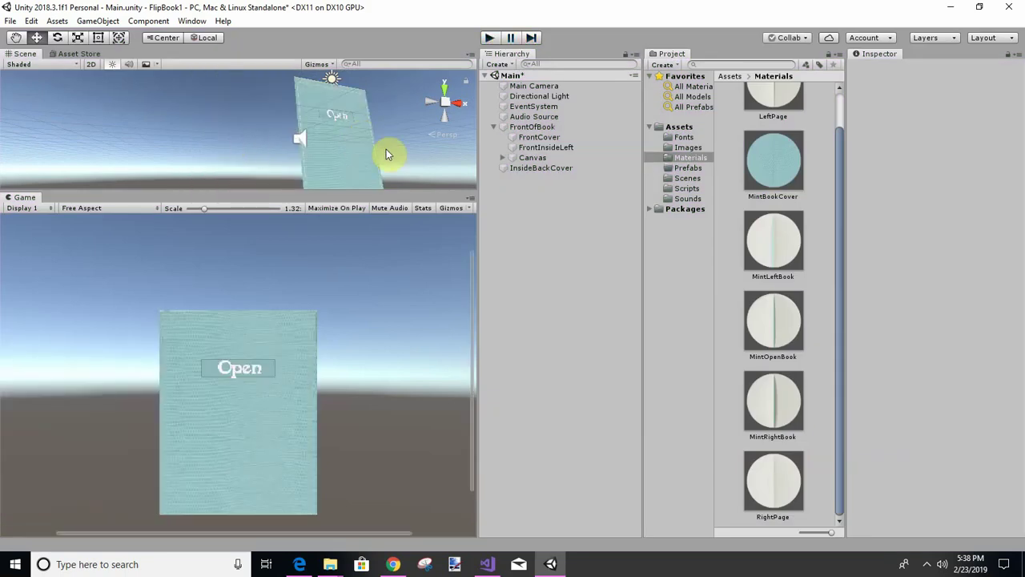
double_click(524, 158)
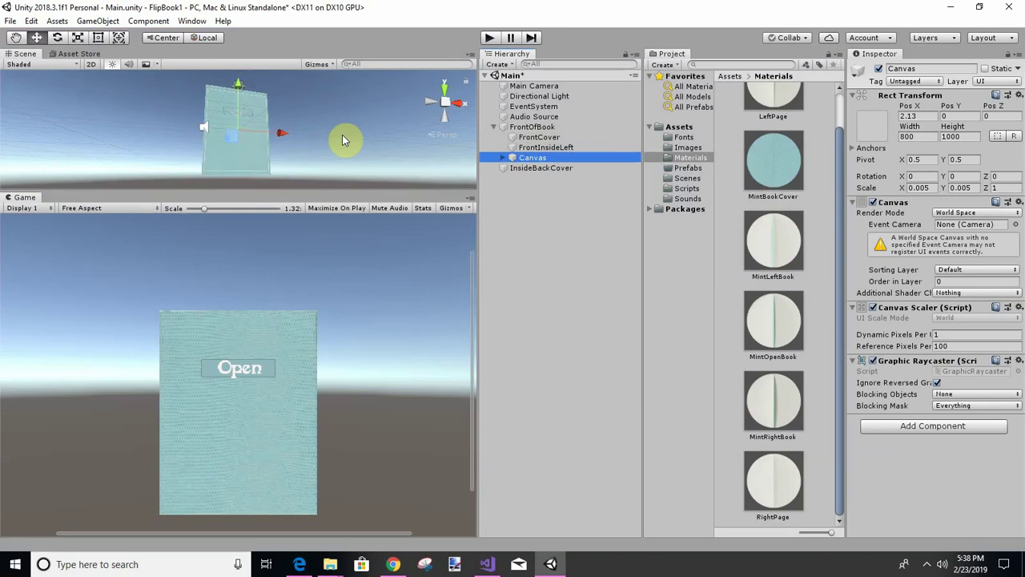
mouse_move(343, 137)
alt+mouse_down()
mouse_move(293, 165)
mouse_move(396, 130)
mouse_move(358, 132)
alt+mouse_up()
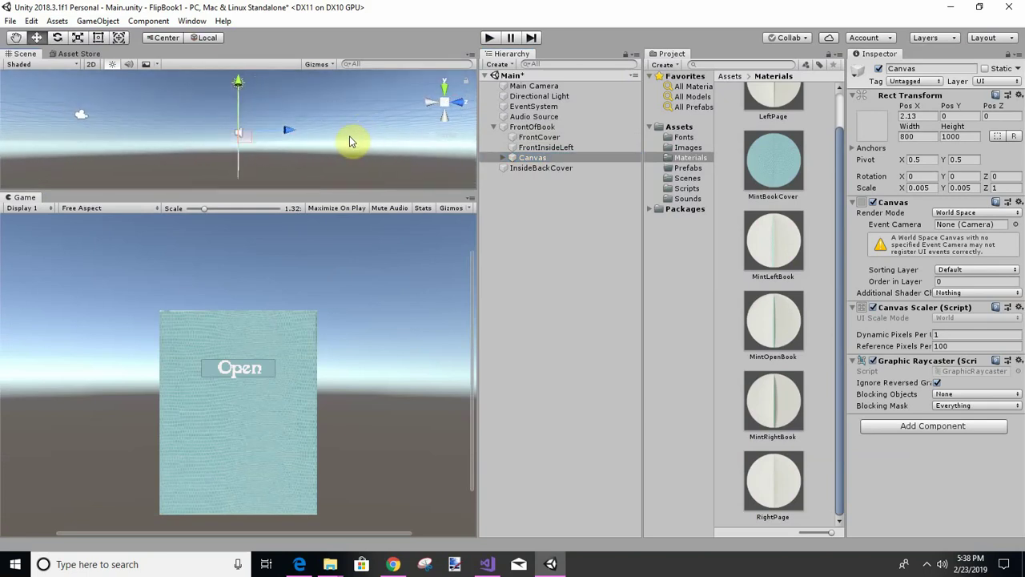
click(988, 116)
text(.001)
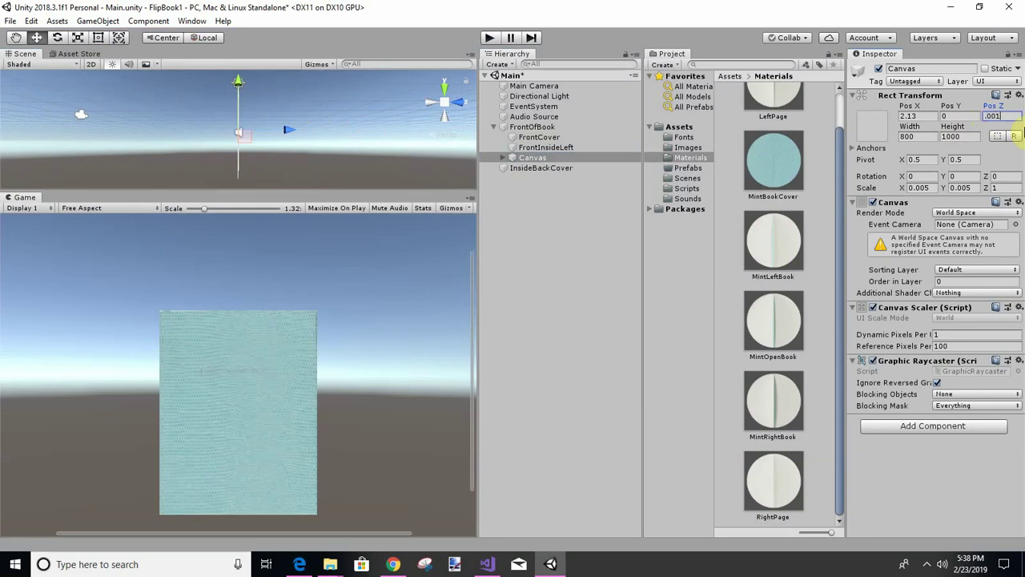
key(BackSpace)
key(BackSpace)
key(BackSpace)
key(BackSpace)
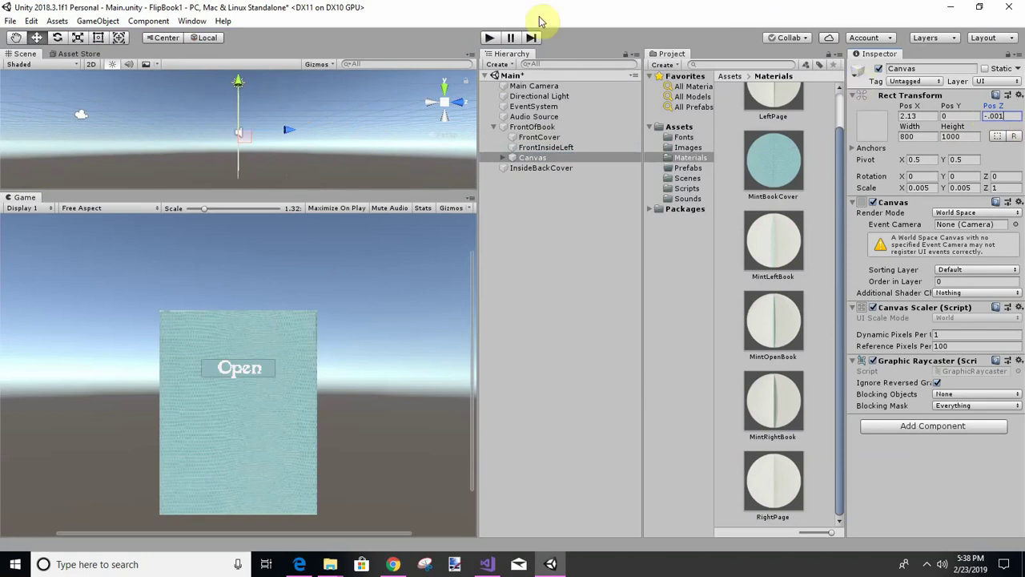
Step: Play the scene, open the cover, and orbit the Scene view to check the blank, unmirrored inside pages
click(489, 38)
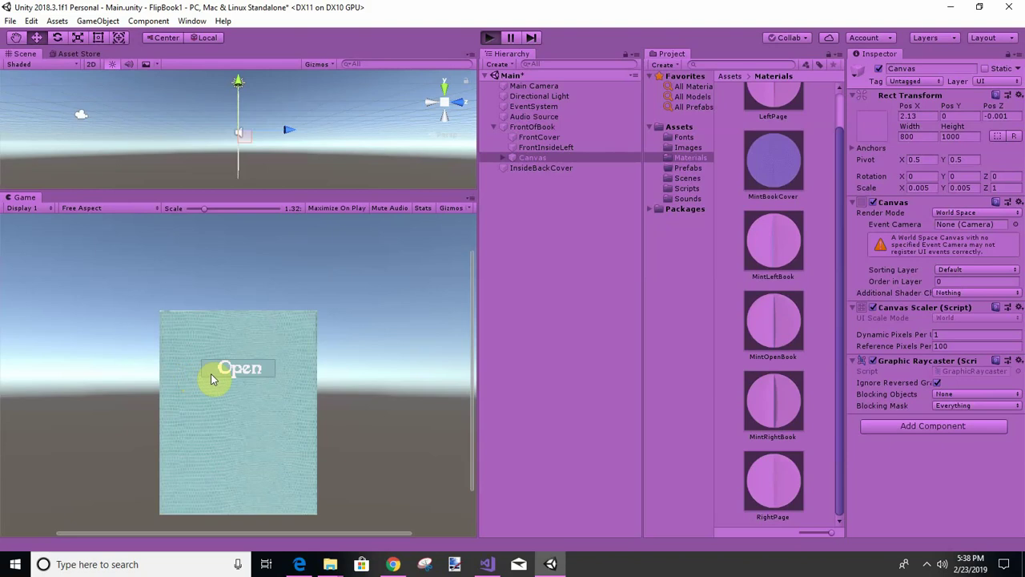
click(249, 370)
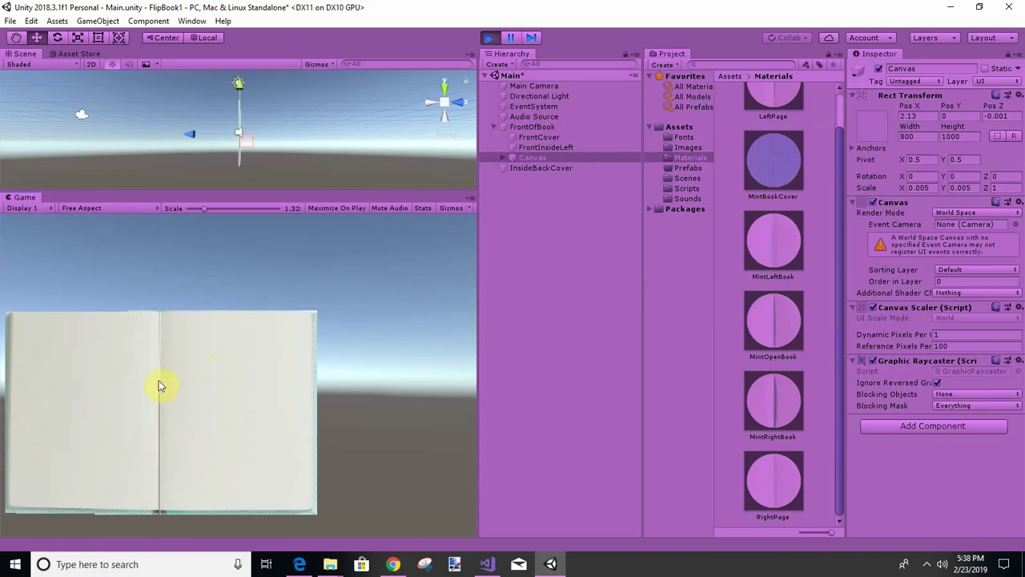
key(alt)
alt+drag(361, 159, 267, 146)
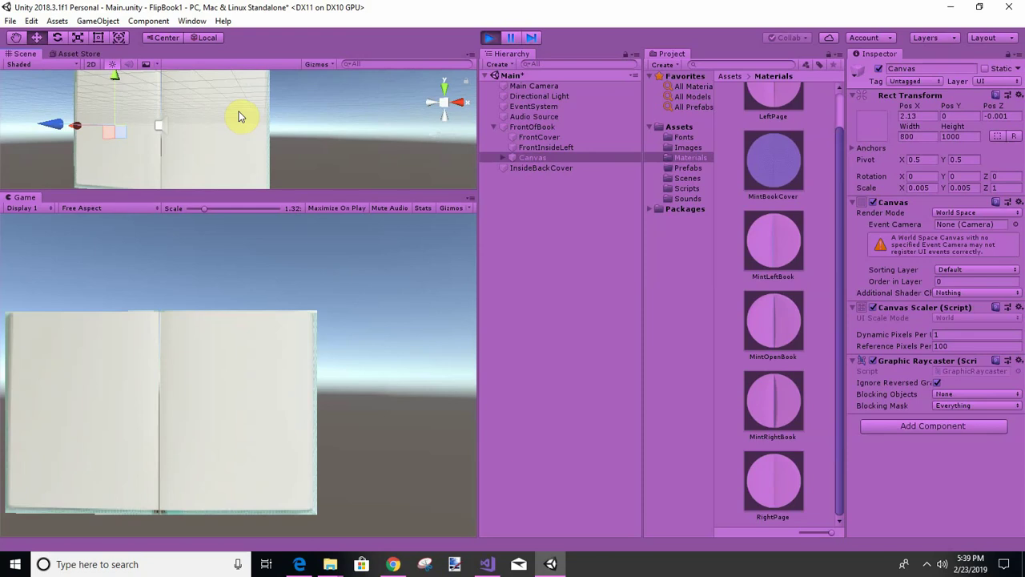
Step: Exit Play mode, then save the Main scene and the whole project
click(487, 38)
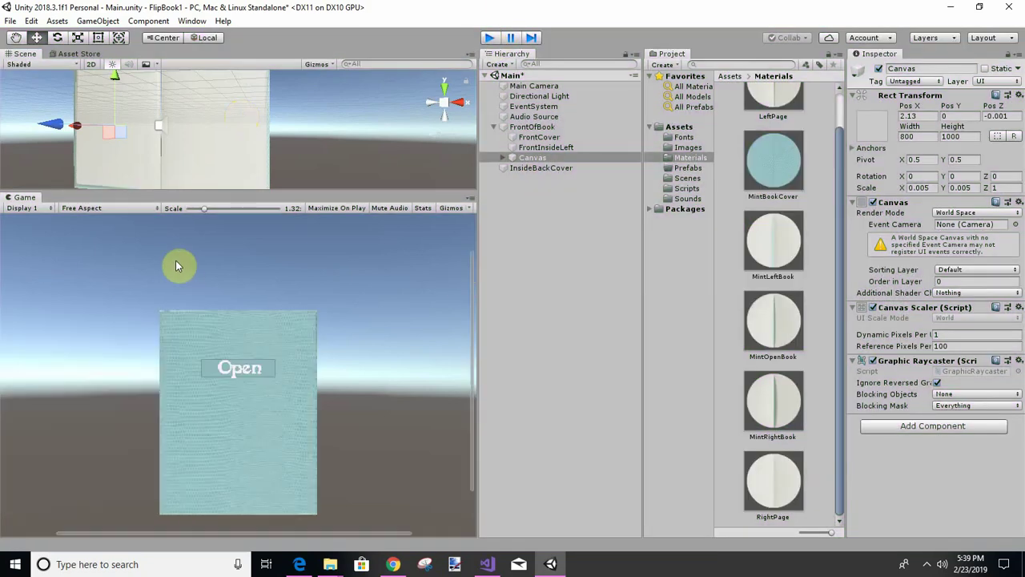
click(11, 21)
click(29, 69)
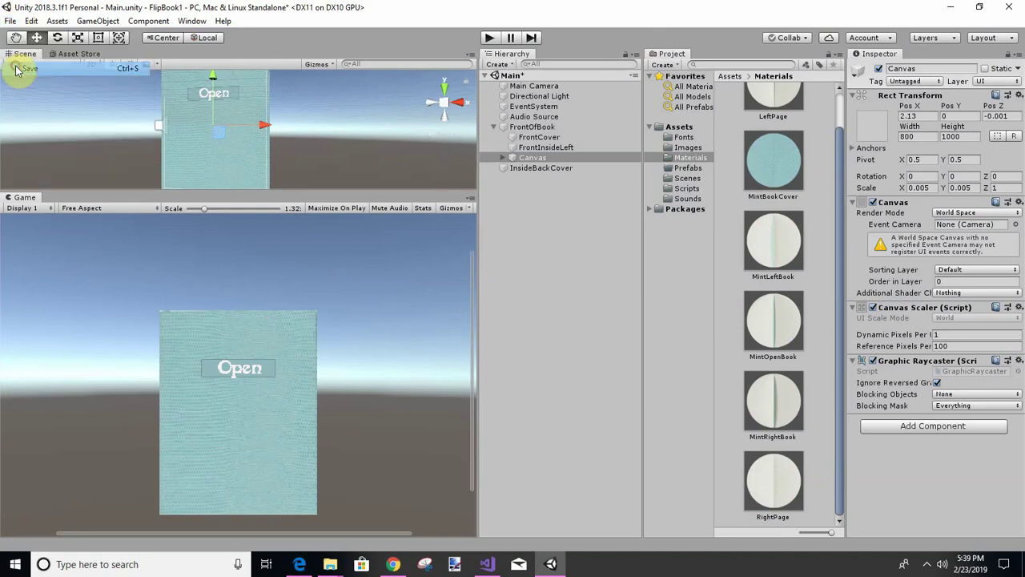
click(8, 21)
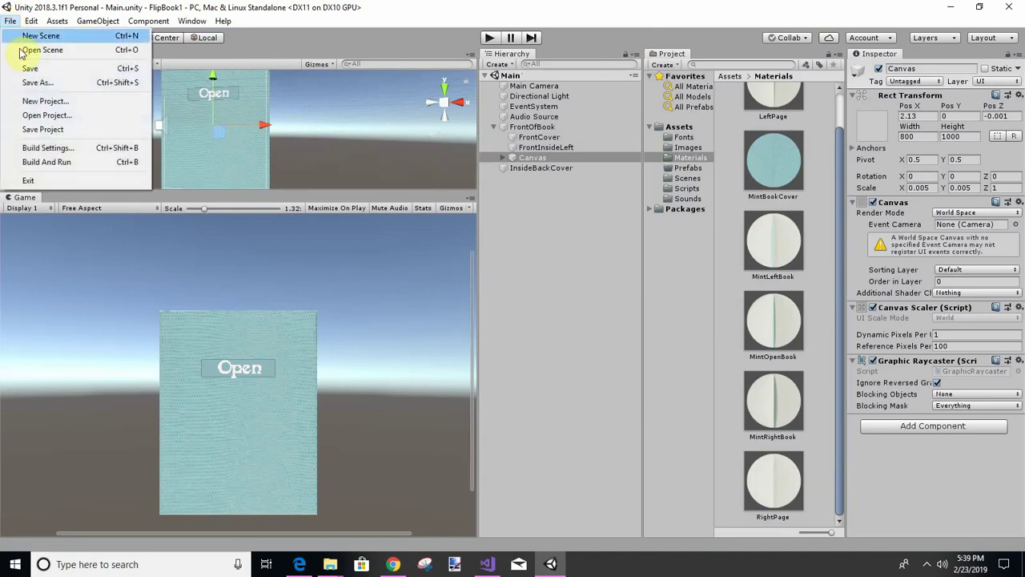
click(42, 129)
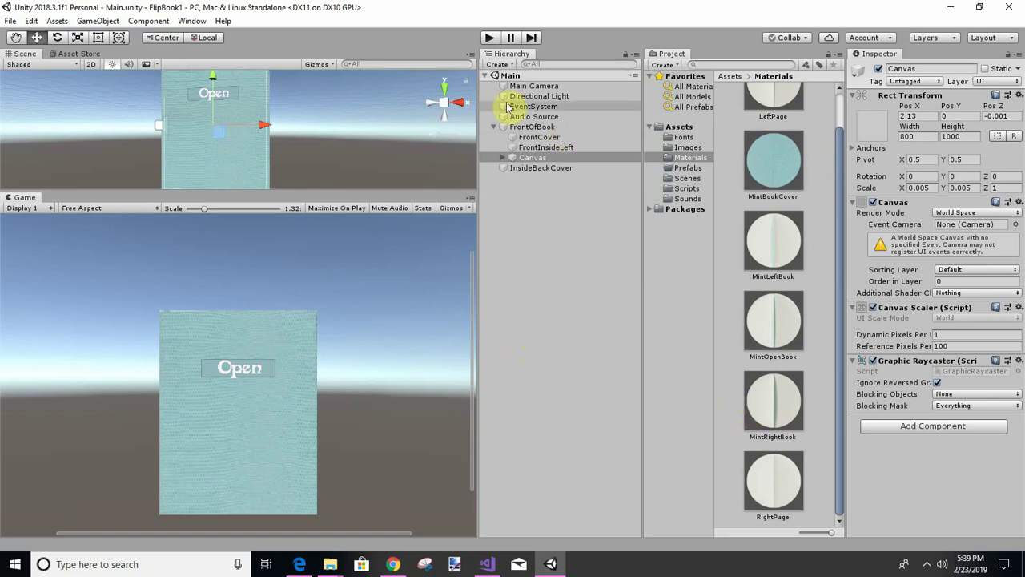
Step: Run the saved scene and open the mint cover to confirm it swings fully open
click(489, 37)
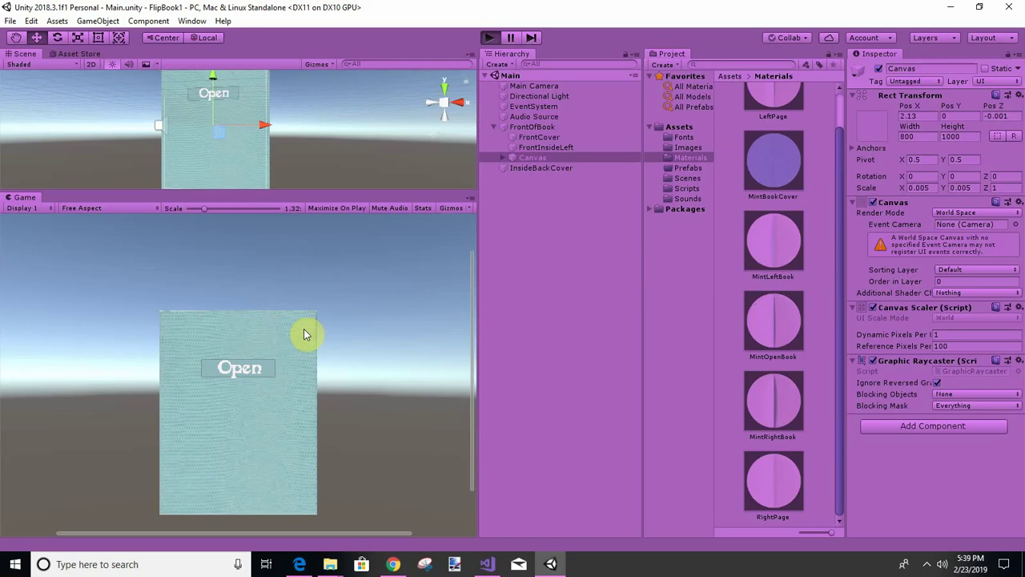
click(239, 369)
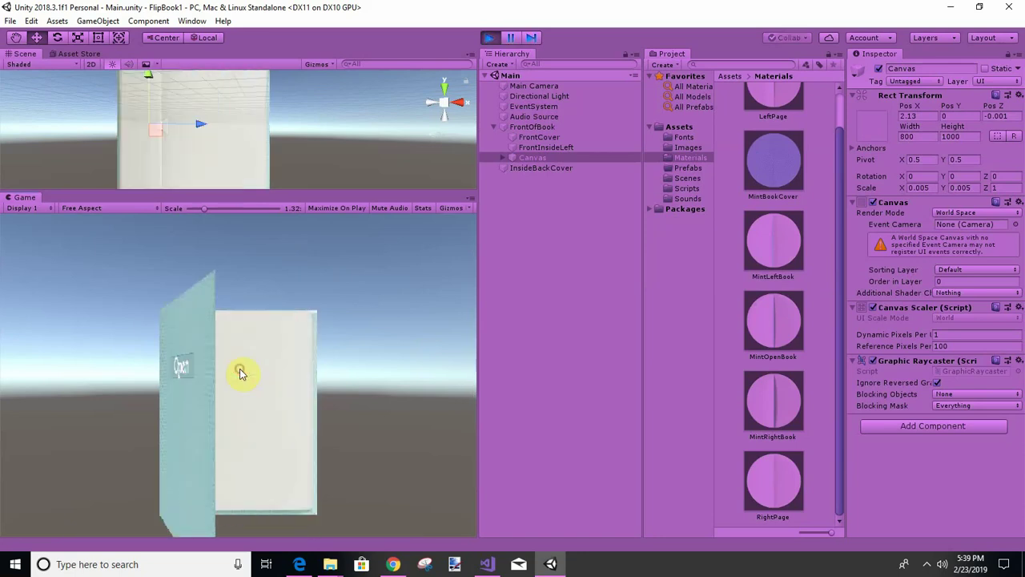